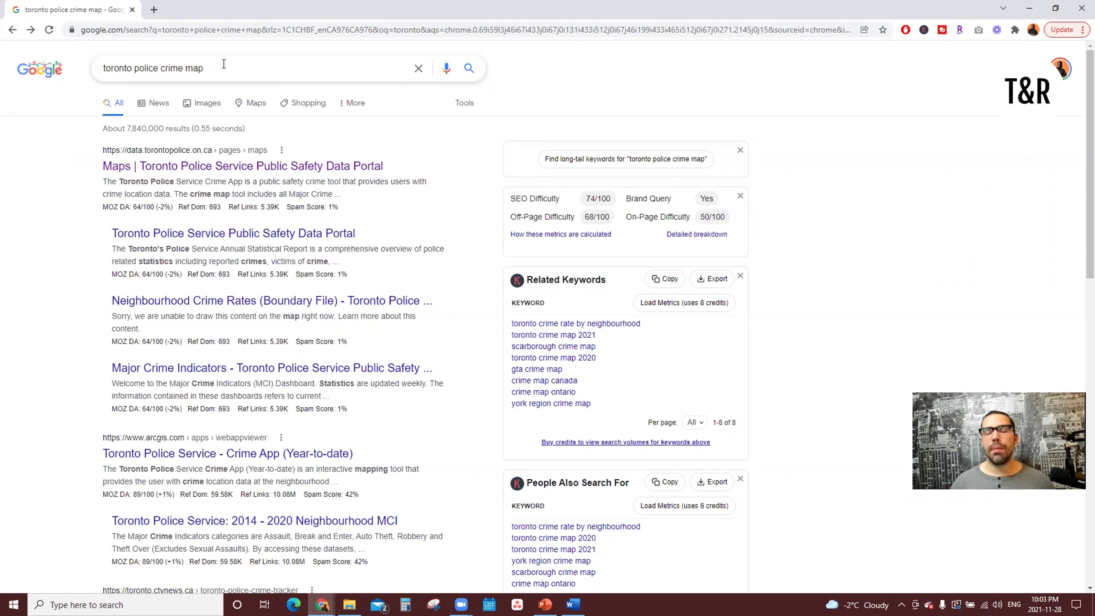
Open the portal's Maps page and browse tiles like TPS Crime App, Neighbourhood Crime and Fatal Traffic Collisions
left_click(190, 169)
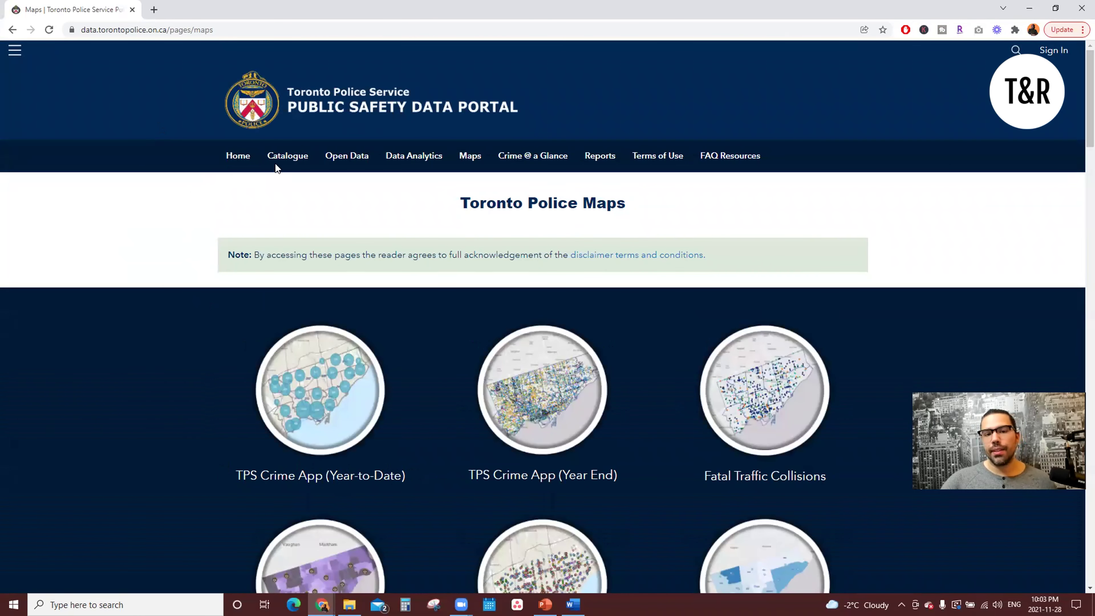
mouse_move(497, 164)
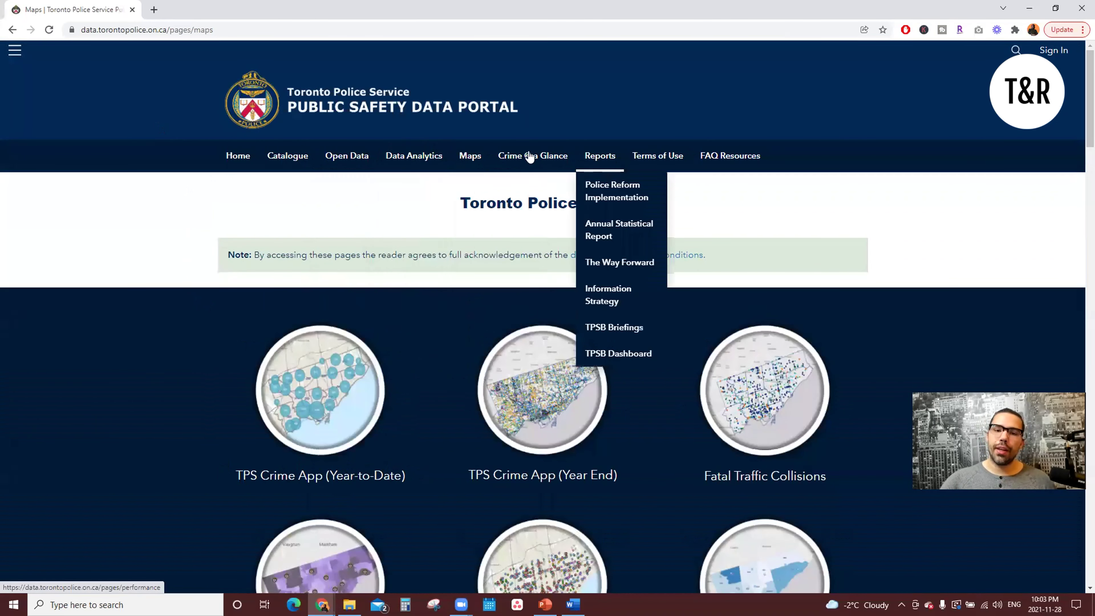
mouse_move(392, 161)
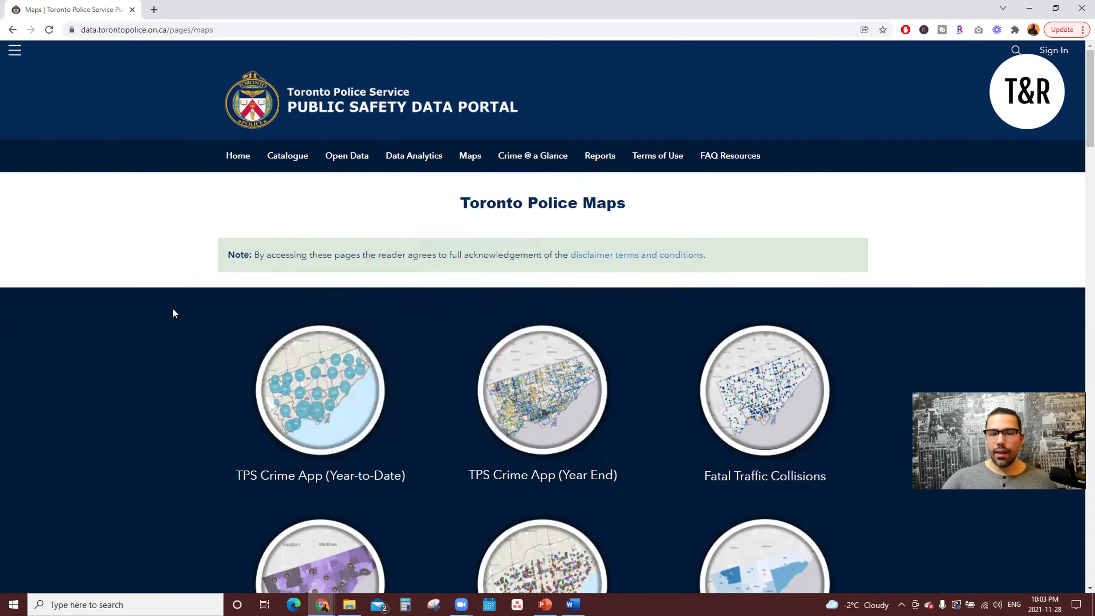
scroll(164, 345, "down", 3)
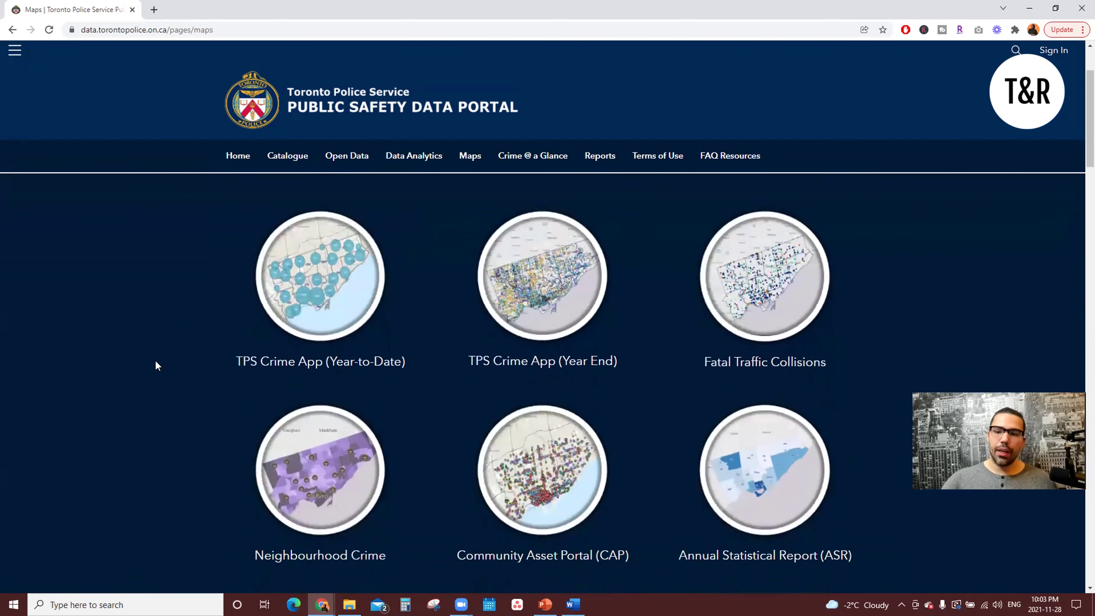
scroll(145, 369, "down", 3)
scroll(147, 371, "up", 1)
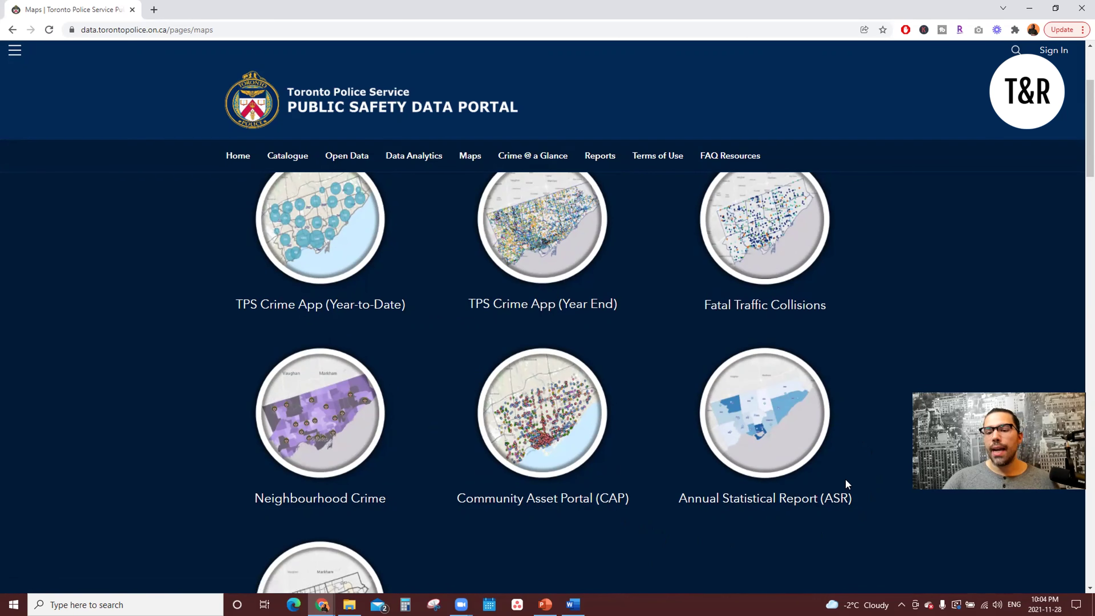
scroll(844, 478, "down", 3)
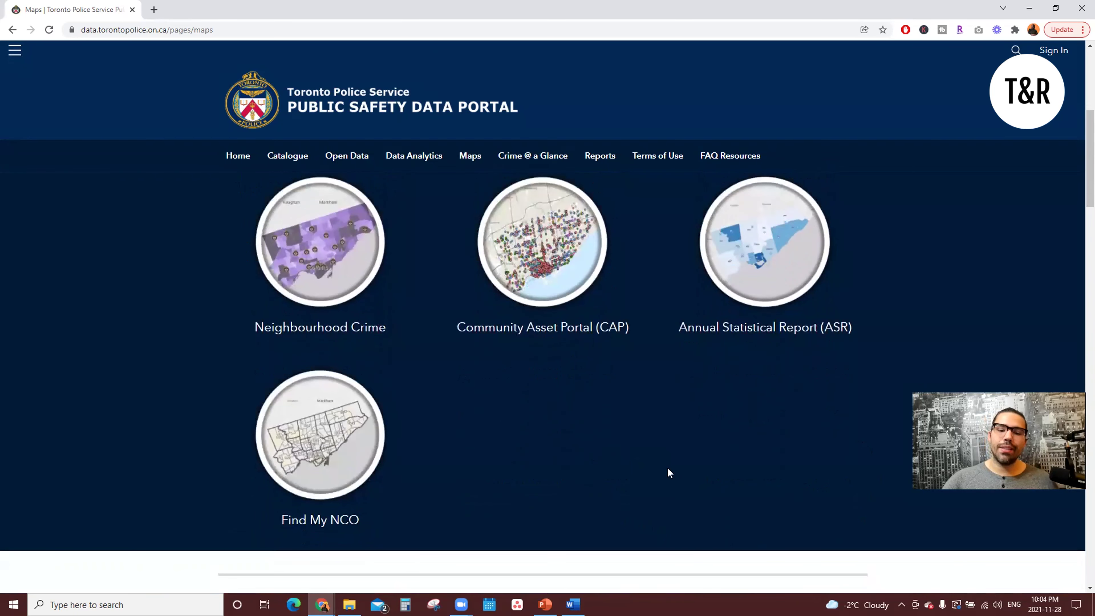
scroll(668, 467, "up", 3)
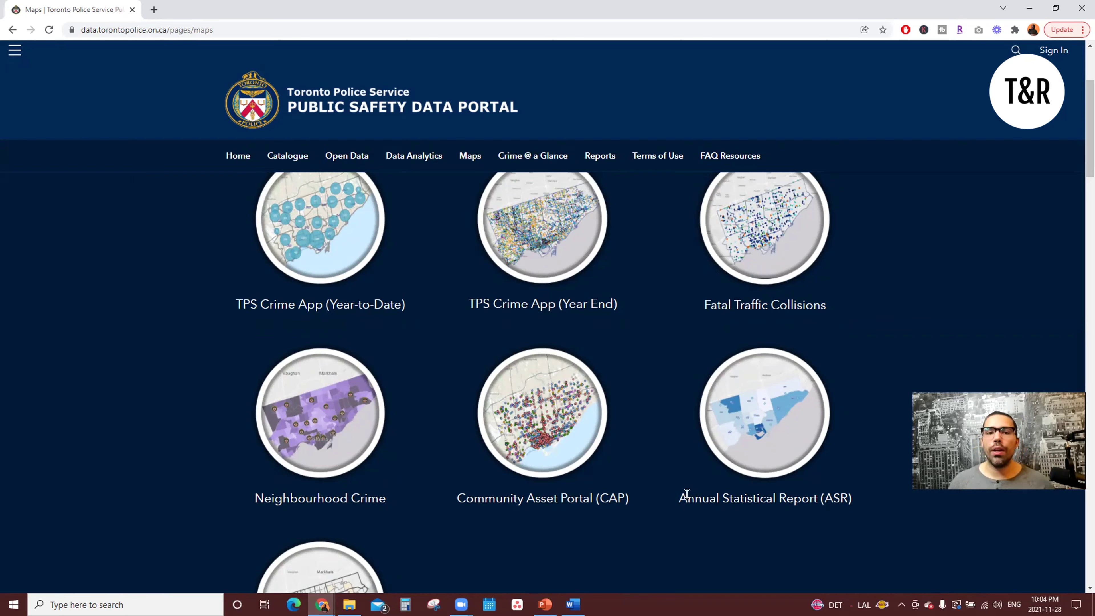
scroll(571, 356, "up", 1)
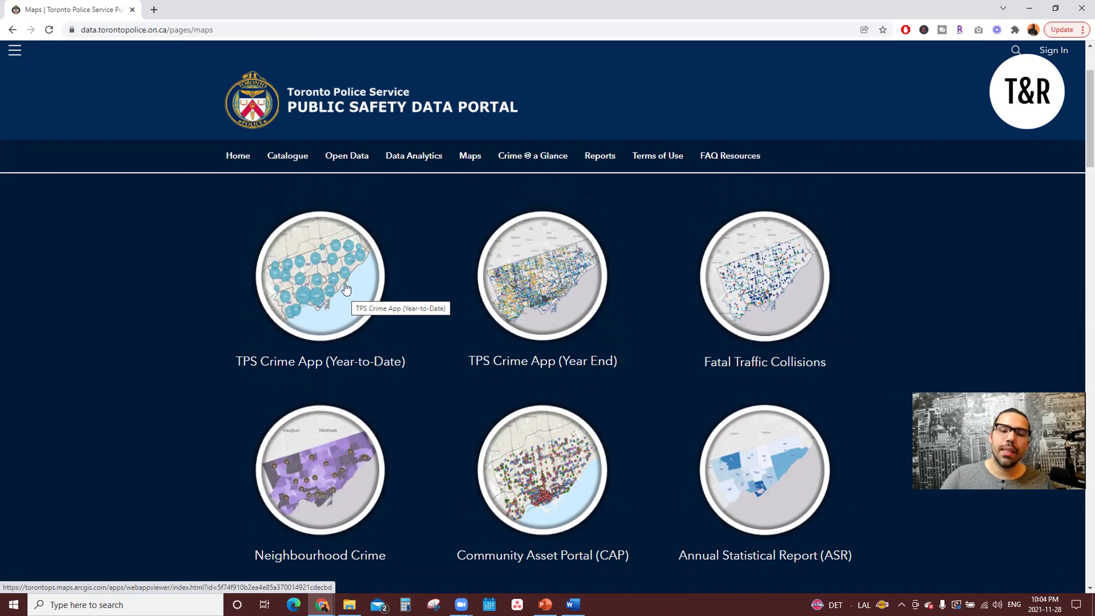
Launch the TPS Crime App (Year-to-Date), dismiss its introductory notice and view the crime types
left_click(346, 288)
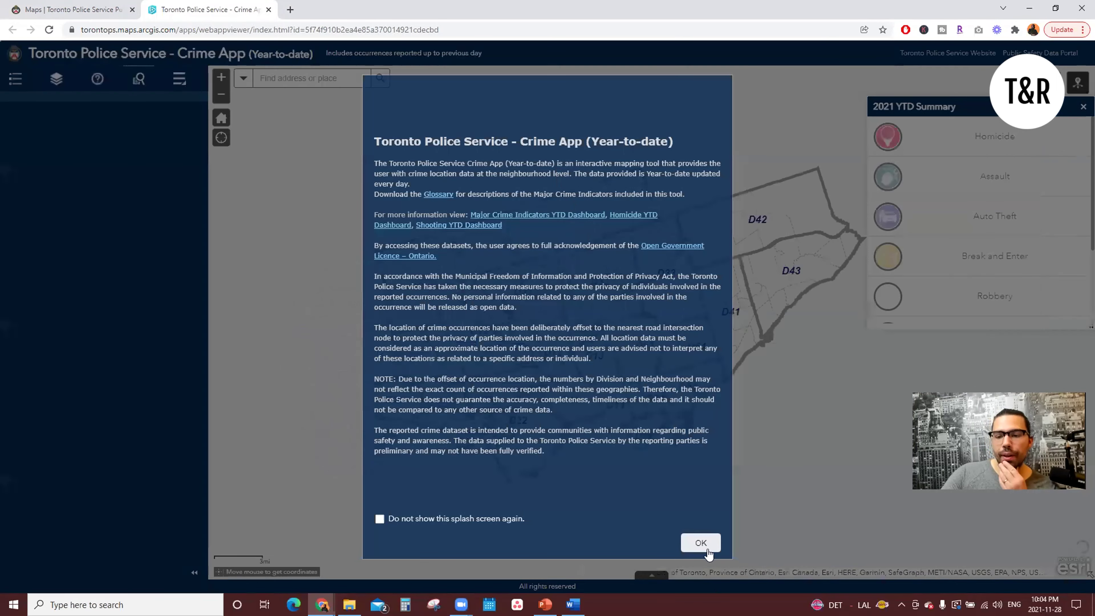
left_click(701, 543)
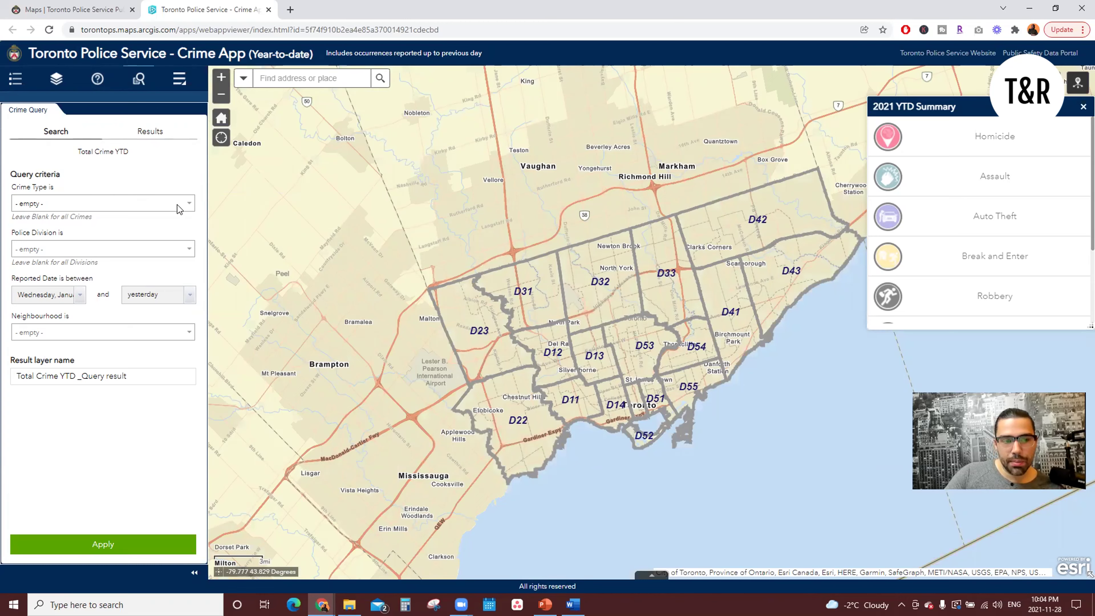
left_click(39, 208)
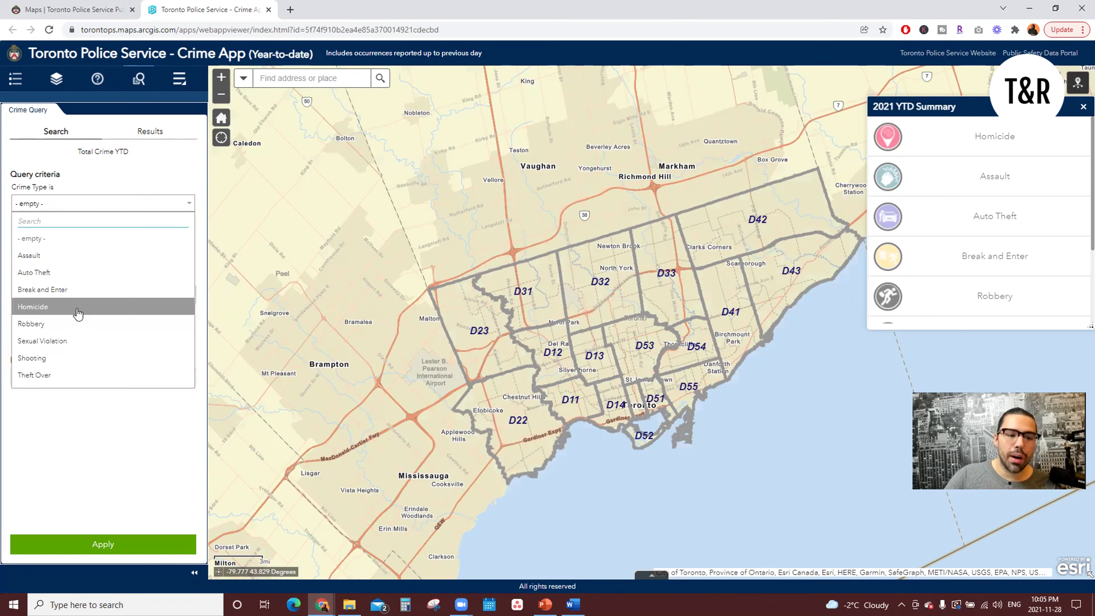
Browse the Police Division and Neighbourhood choices in the Crime Query without selecting anything
left_click(107, 427)
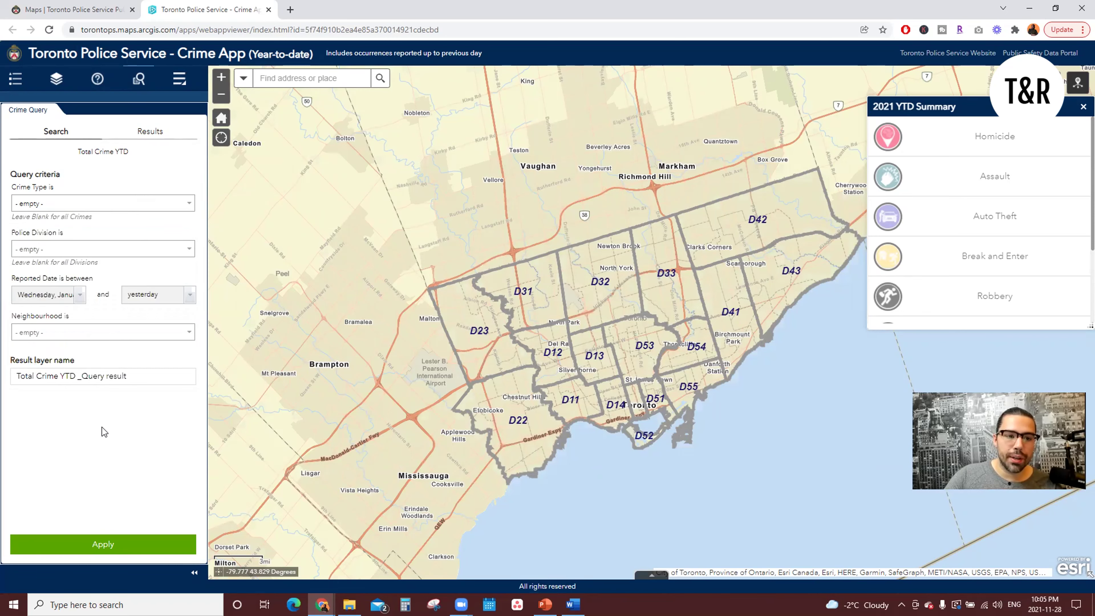
left_click(103, 254)
scroll(123, 325, "down", 3)
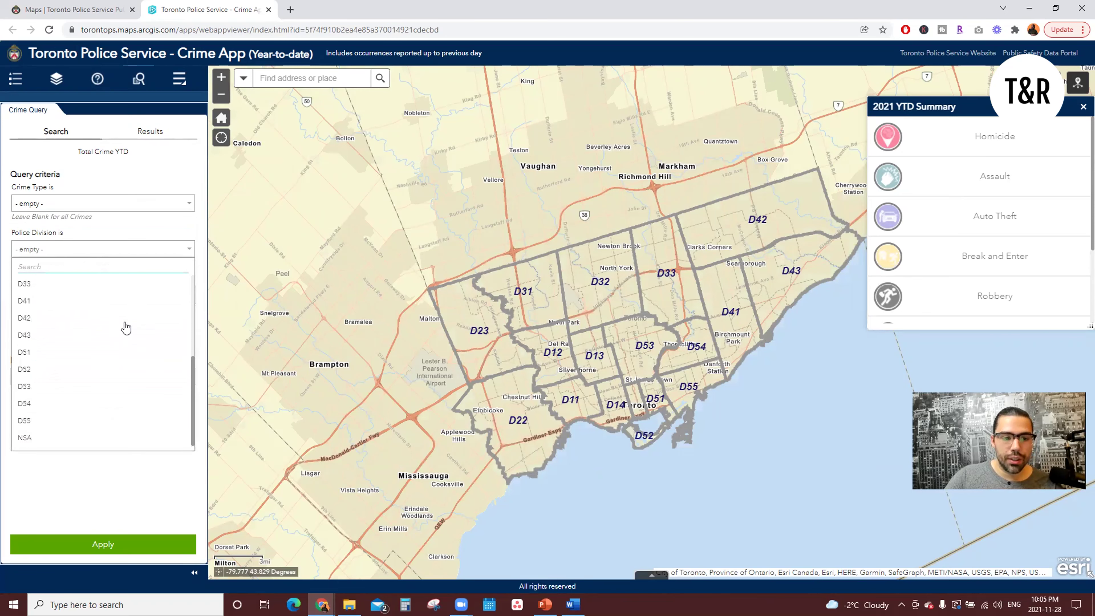
left_click(177, 233)
left_click(56, 334)
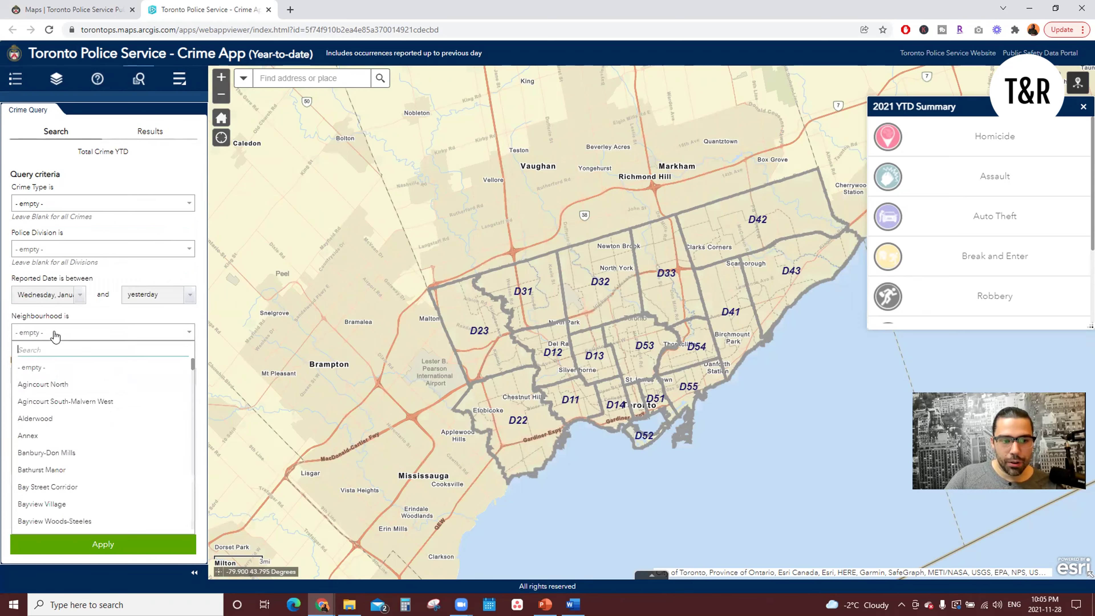
Set the Crime Query to Auto Theft, division D43 and the Centennial Scarborough neighbourhood
left_click(38, 203)
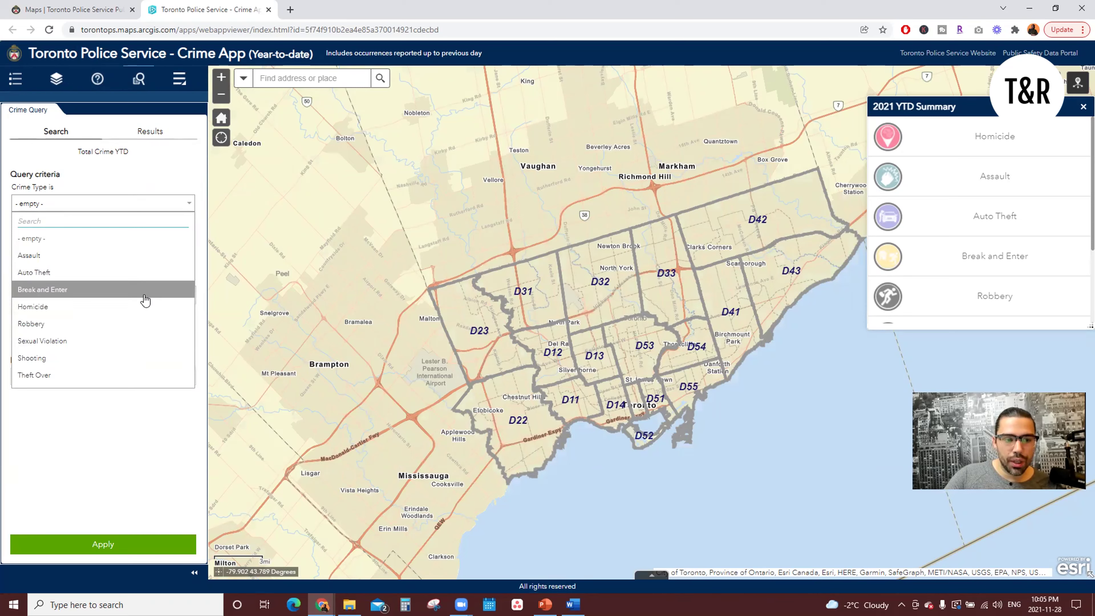
left_click(137, 273)
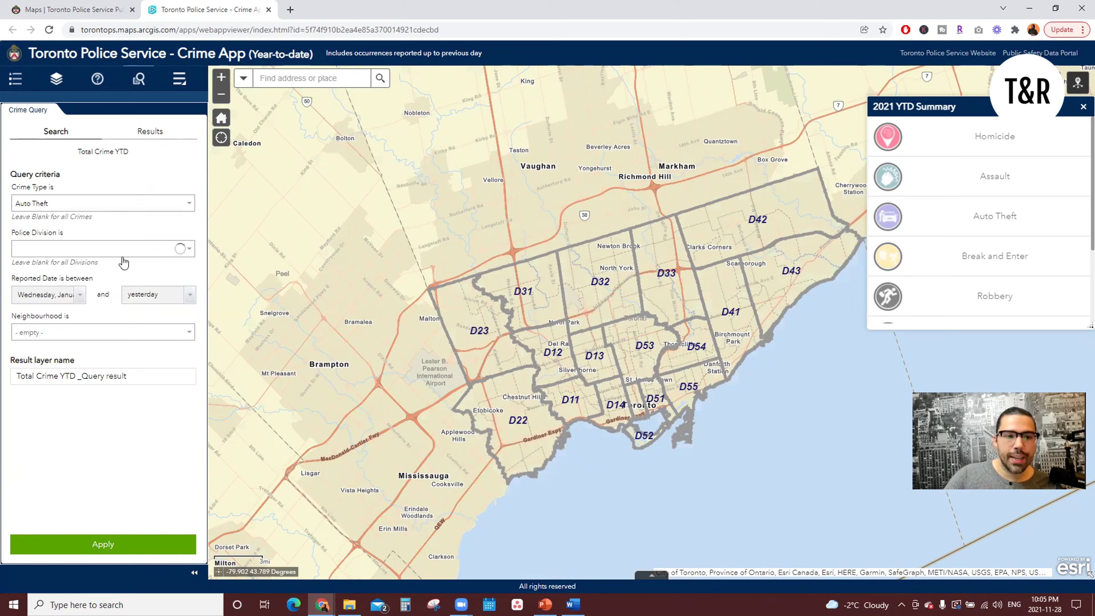
left_click(123, 248)
scroll(168, 364, "down", 4)
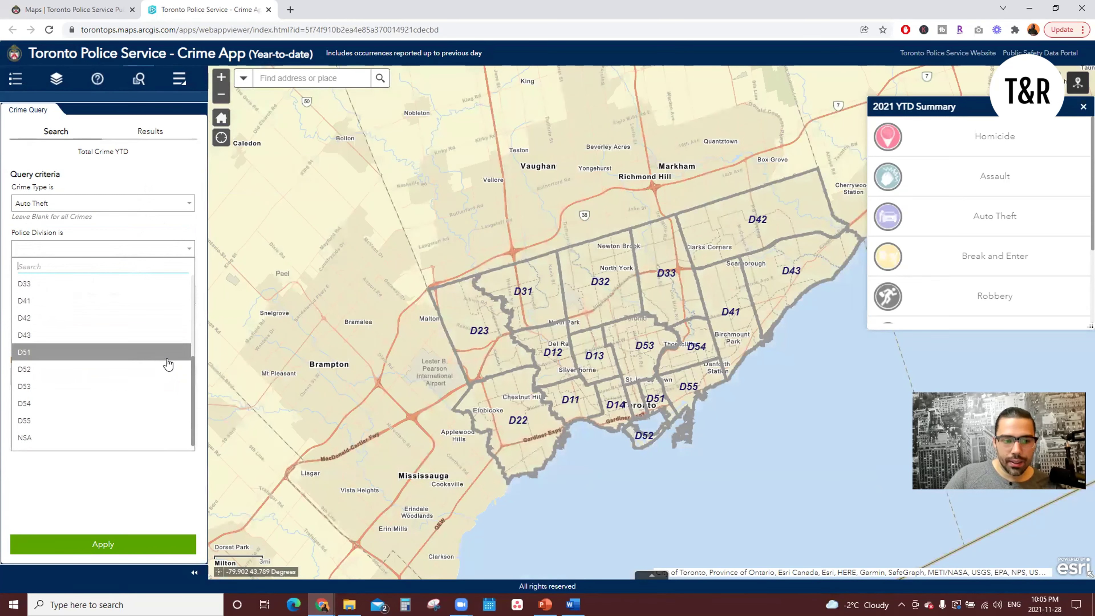
left_click(77, 345)
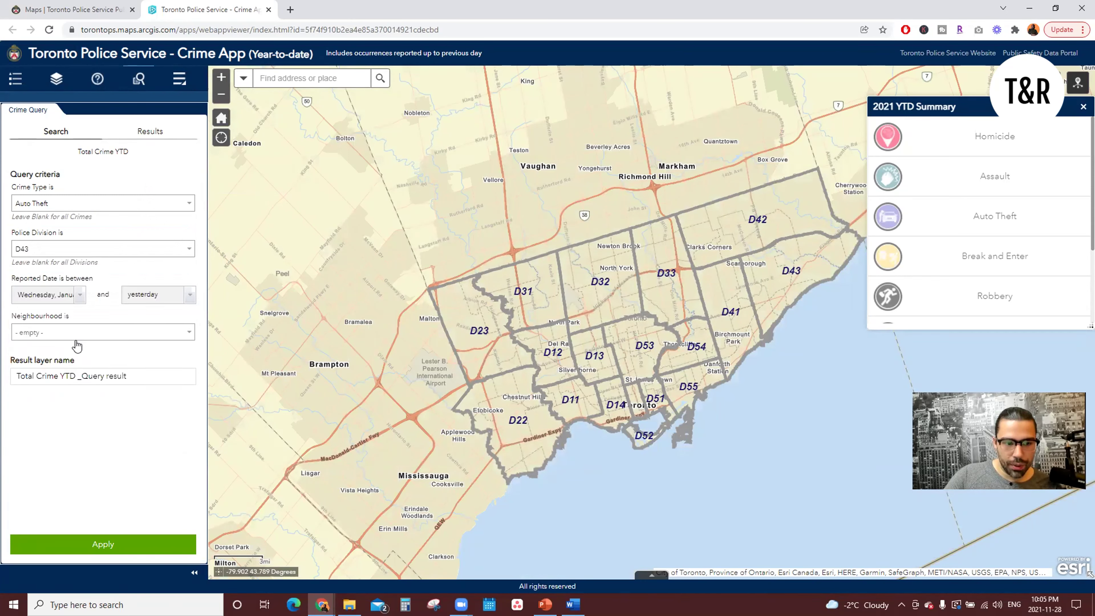
left_click(36, 336)
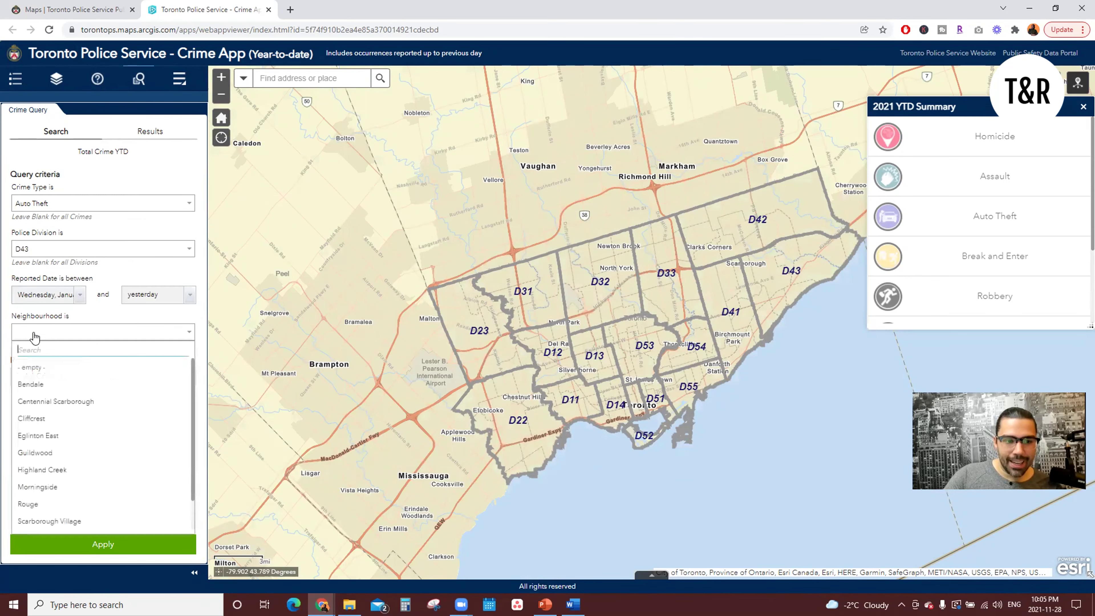
left_click(92, 405)
Run the D43 Auto Theft query, inspect one incident, then display 2021 homicides (78) and assaults (14,780)
key("Return")
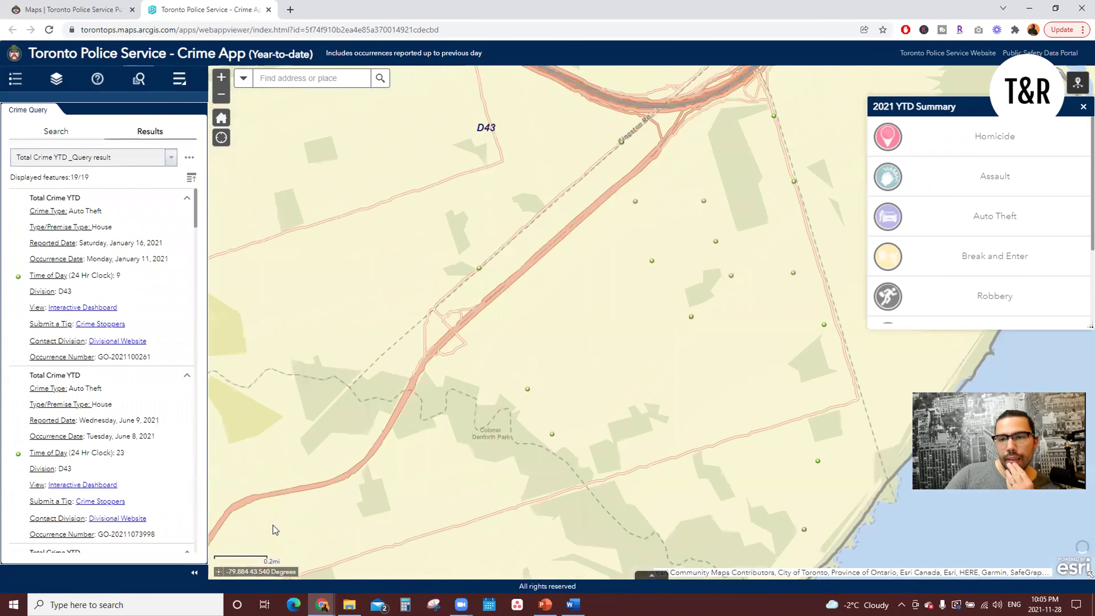
left_click(636, 201)
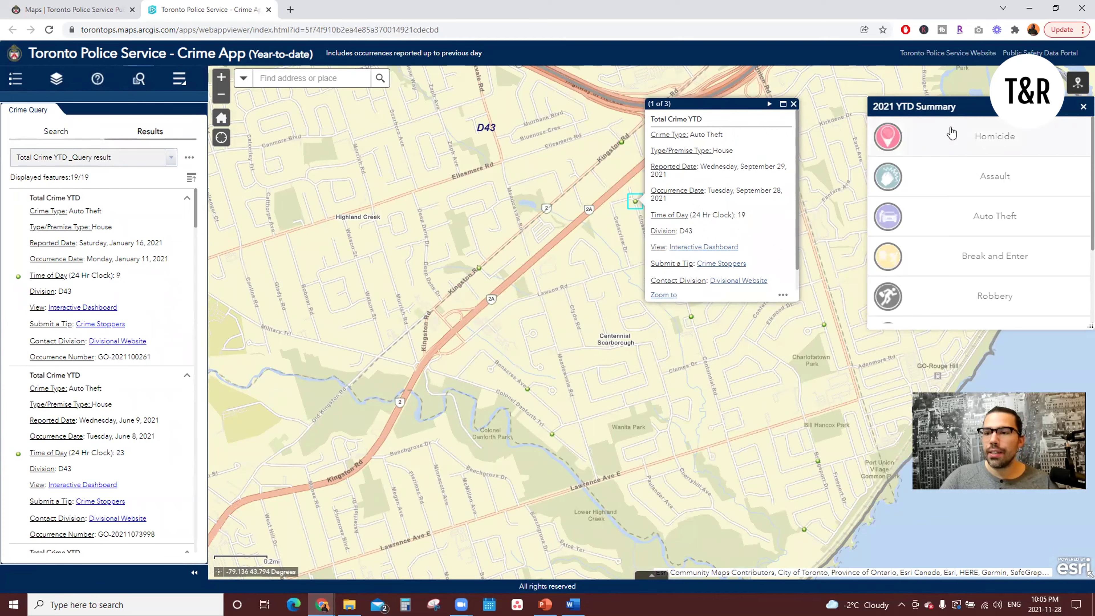
left_click(794, 106)
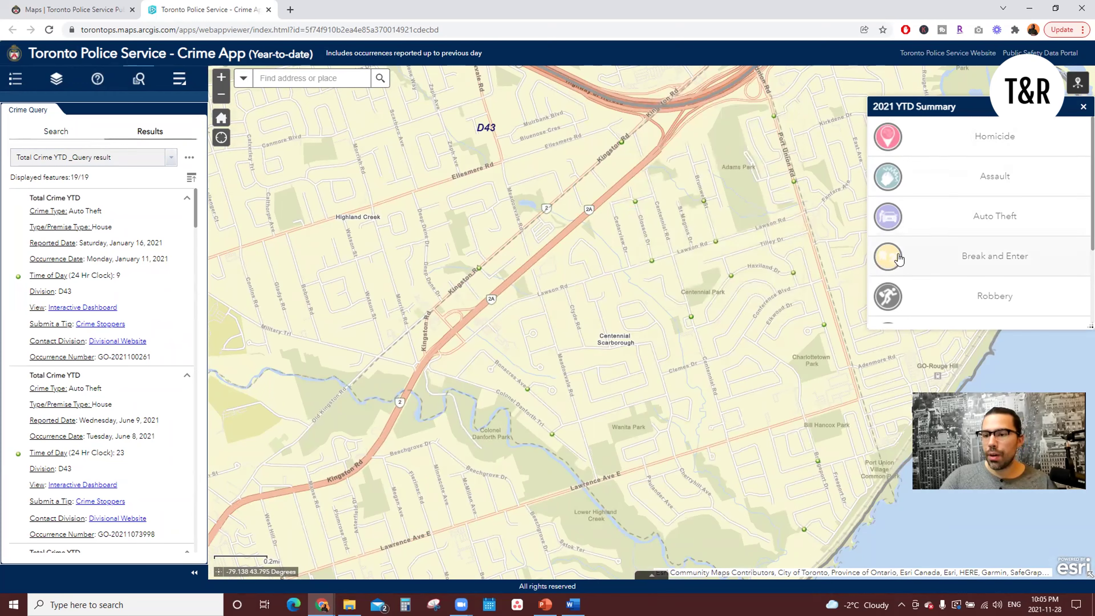
left_click(892, 137)
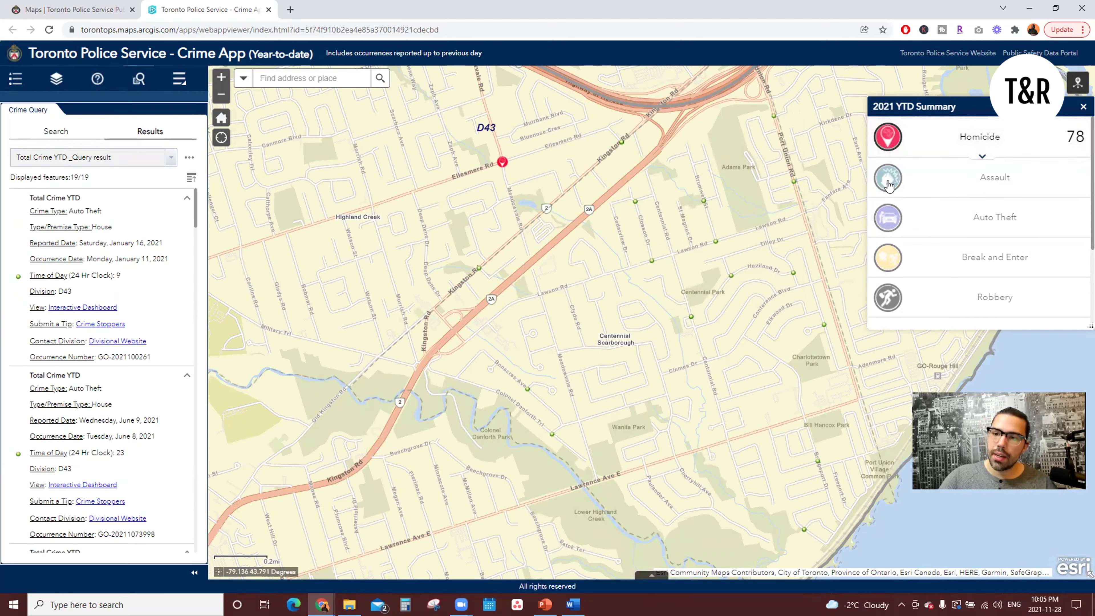
left_click(910, 185)
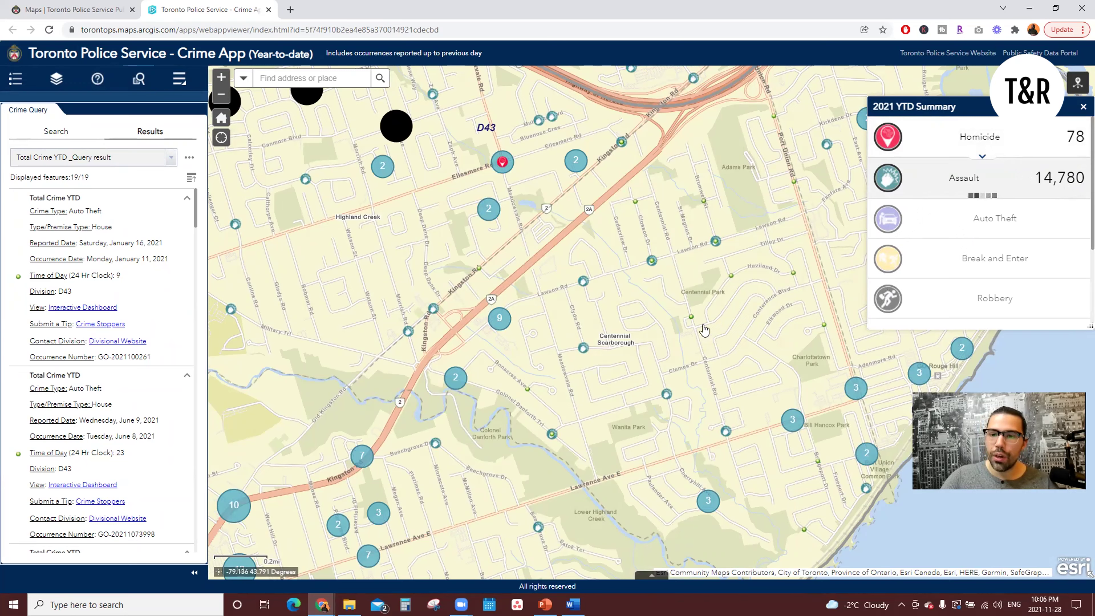
Zoom into Centennial Scarborough and read the popup for an assault near Centennial Rd
scroll(706, 332, "up", 1)
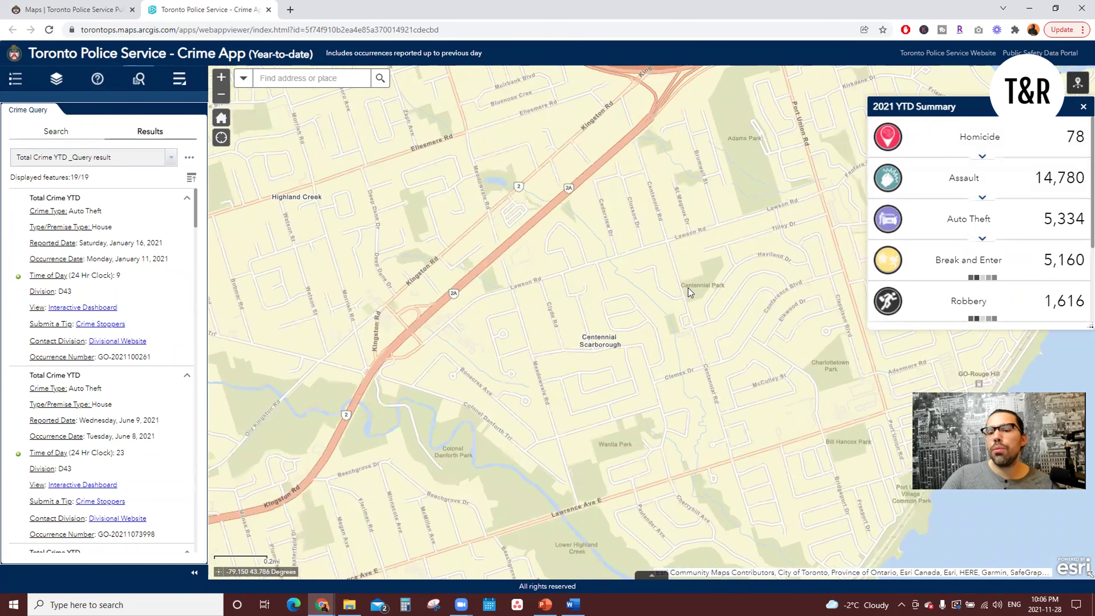
scroll(684, 276, "up", 3)
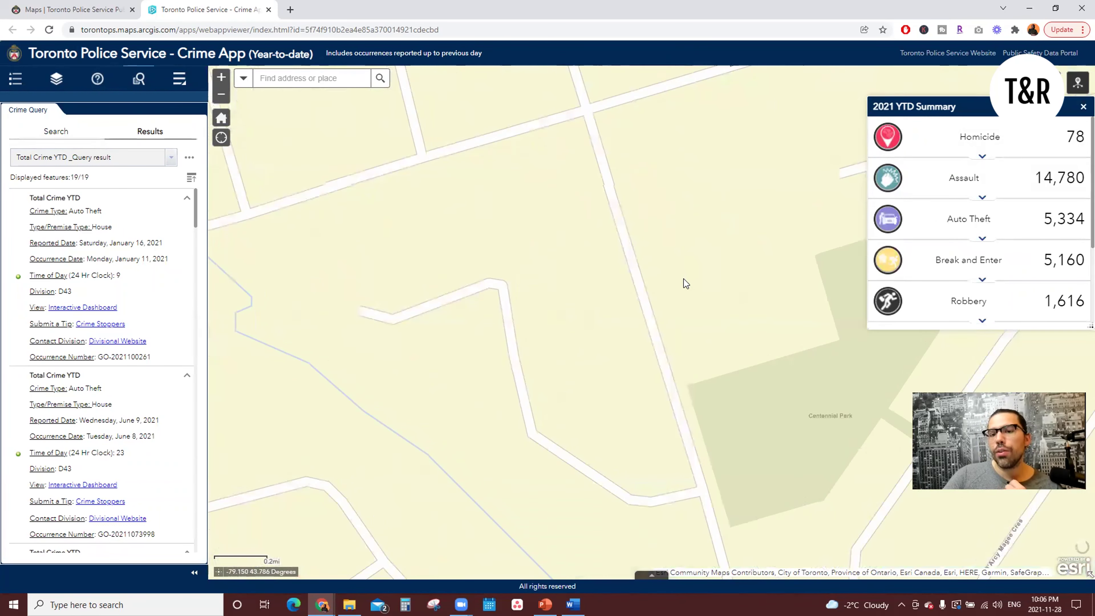
left_click_drag(422, 169, 505, 217)
left_click(506, 216)
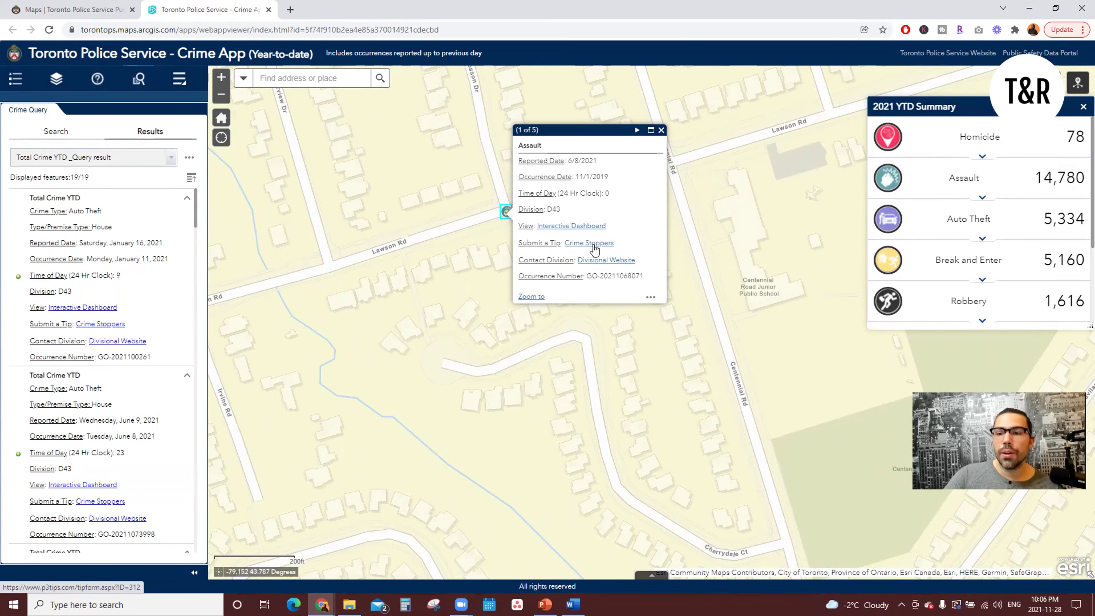
scroll(475, 278, "down", 2)
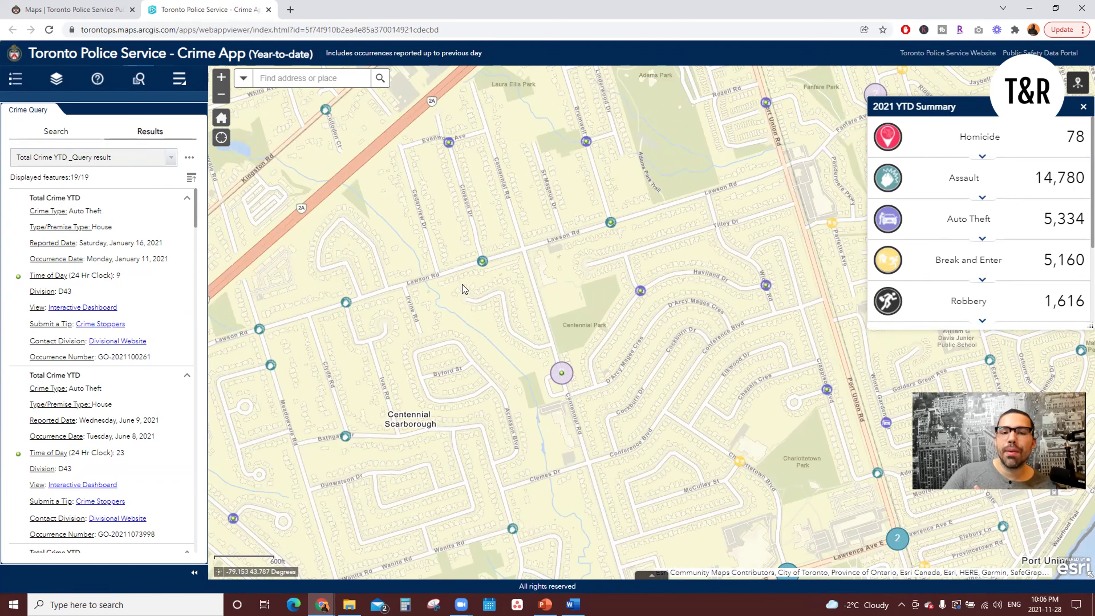
Near Lawrence Ave E, view popups for an assault, a nearby auto theft and the neighbourhood
left_click_drag(462, 413, 547, 324)
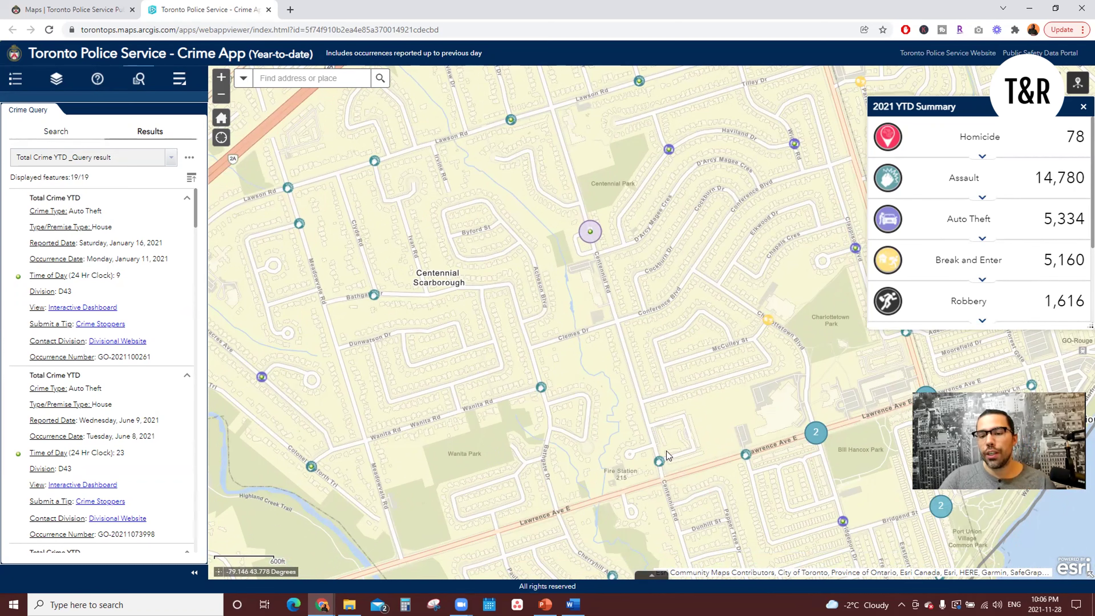
left_click(660, 460)
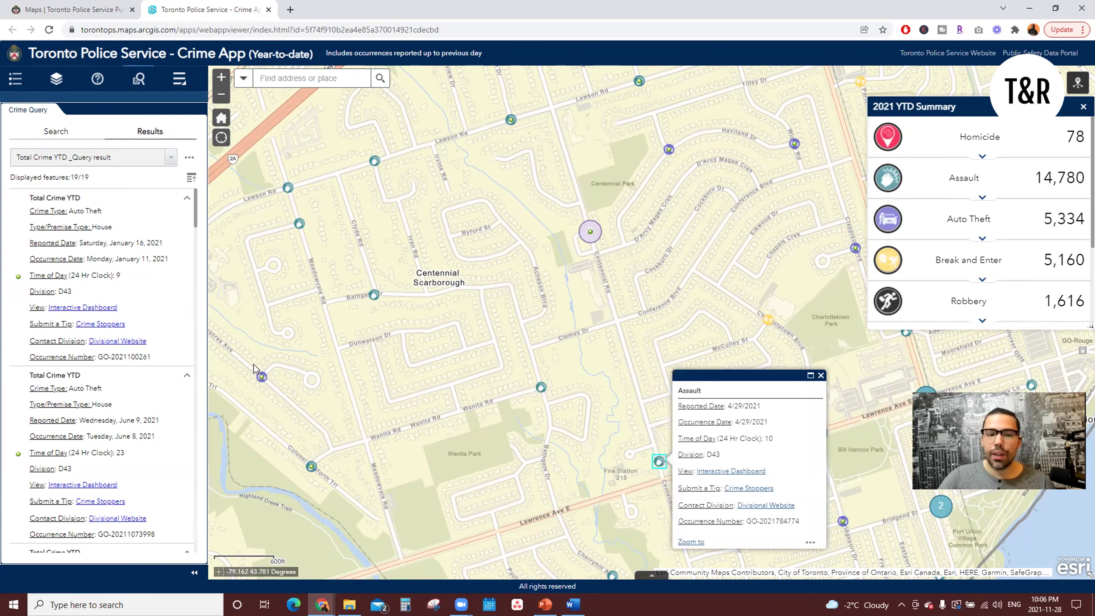
left_click(263, 378)
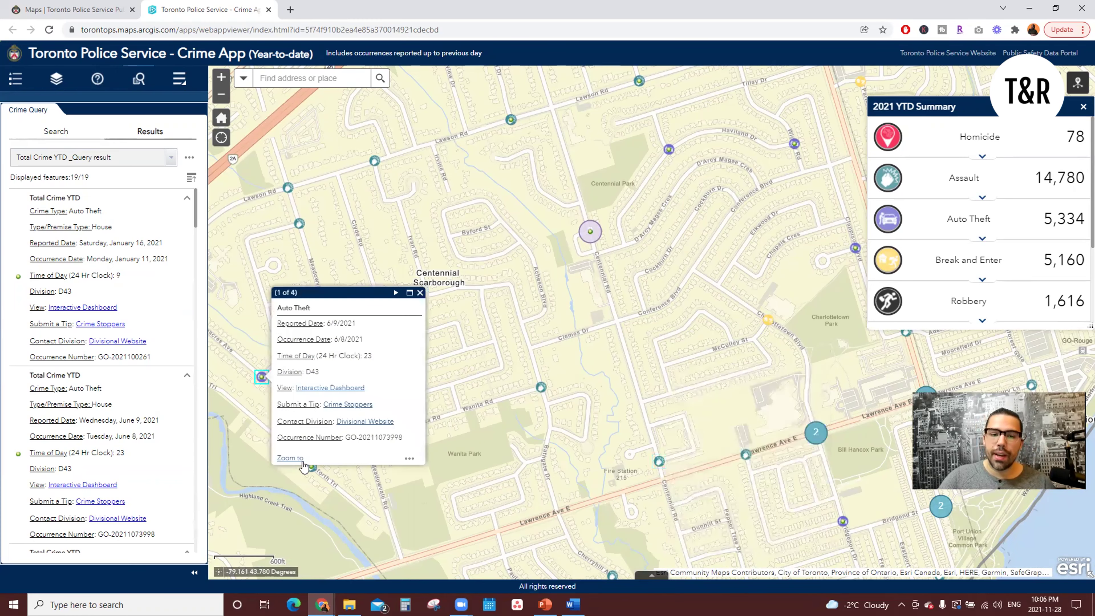
left_click(314, 473)
Pan the map around the Highland Creek valley and lakeshore, then back to Lawrence Ave E
left_click_drag(383, 505, 418, 293)
left_click_drag(451, 389, 432, 223)
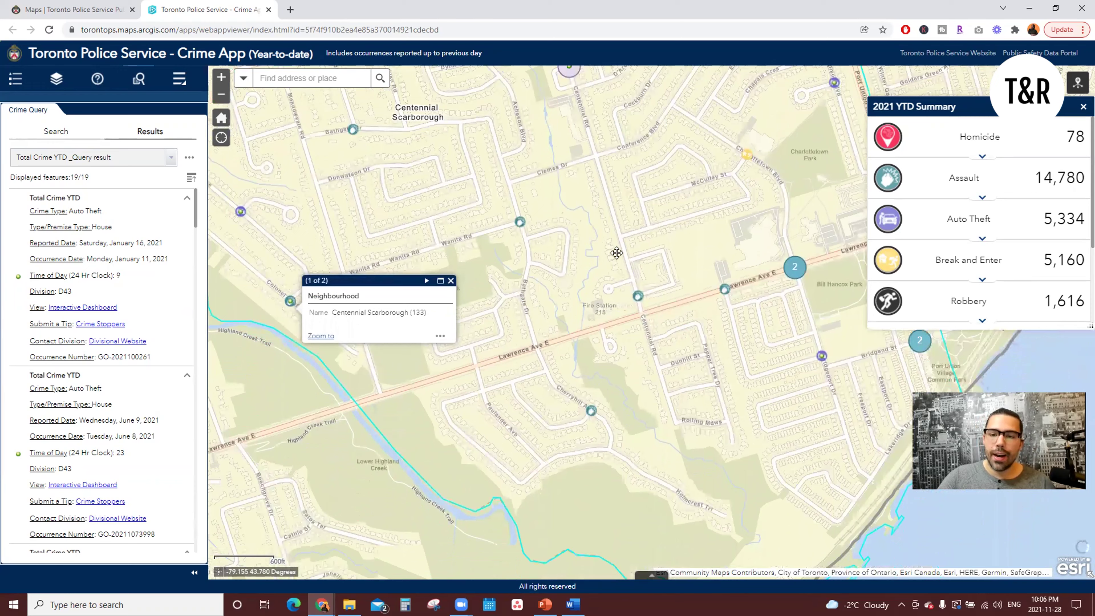
mouse_move(263, 491)
left_mouse_down()
mouse_move(390, 389)
mouse_move(430, 335)
left_mouse_up()
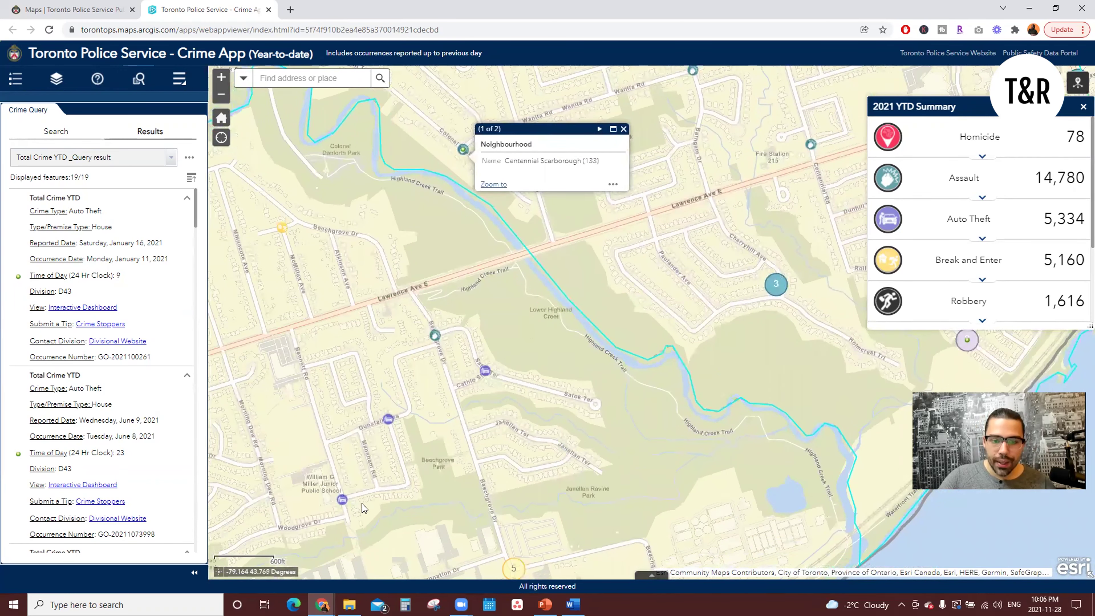
left_click_drag(366, 463, 322, 432)
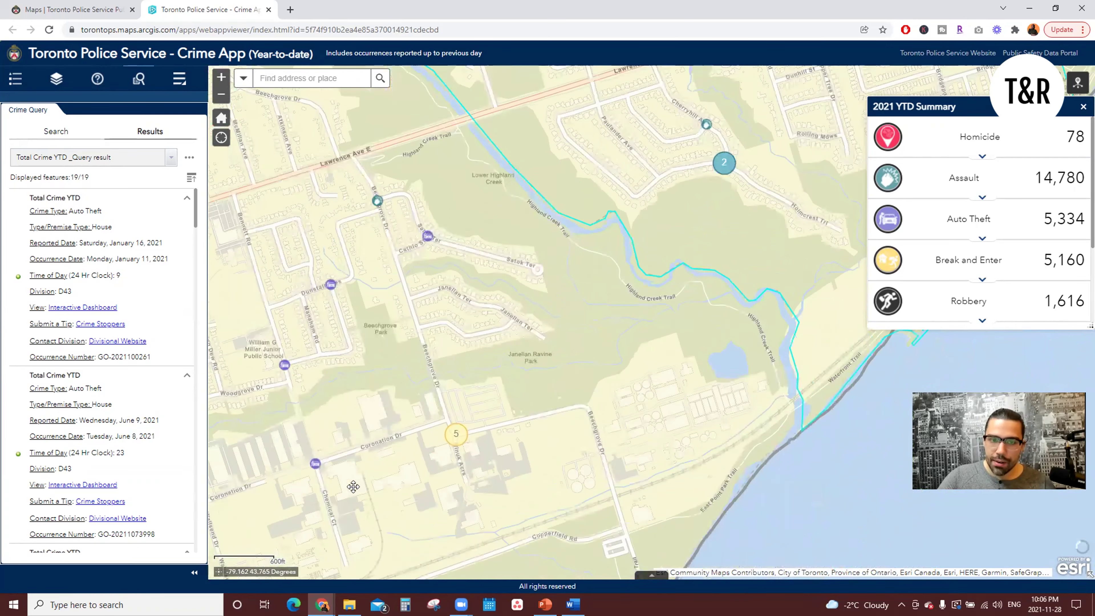
left_click_drag(388, 216, 439, 416)
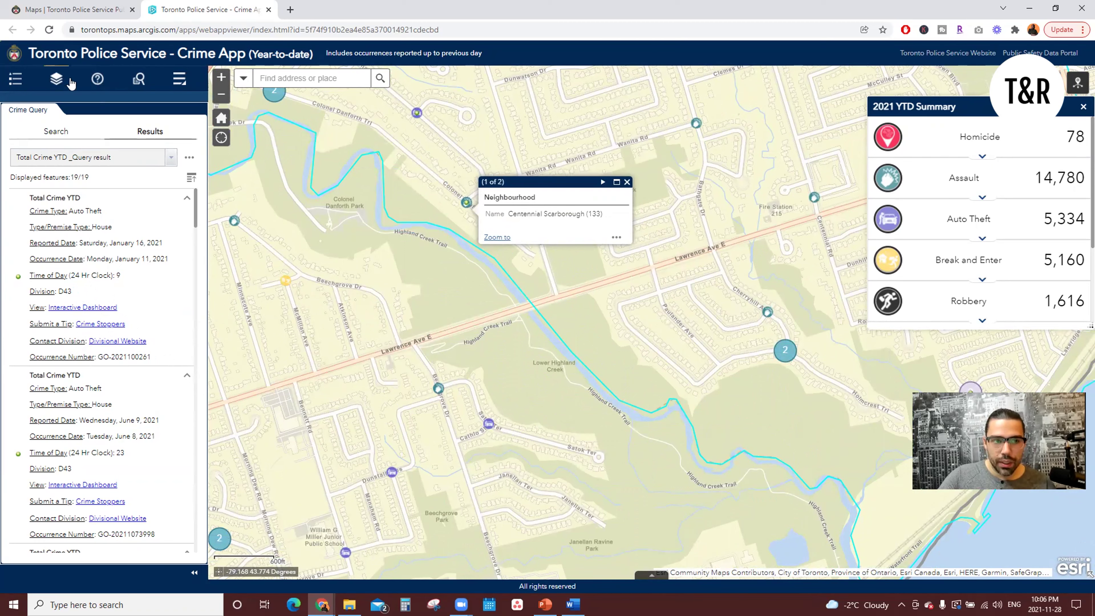
Check the map Layers list, return to the Crime Query results, then go to the portal Maps page
left_click(57, 79)
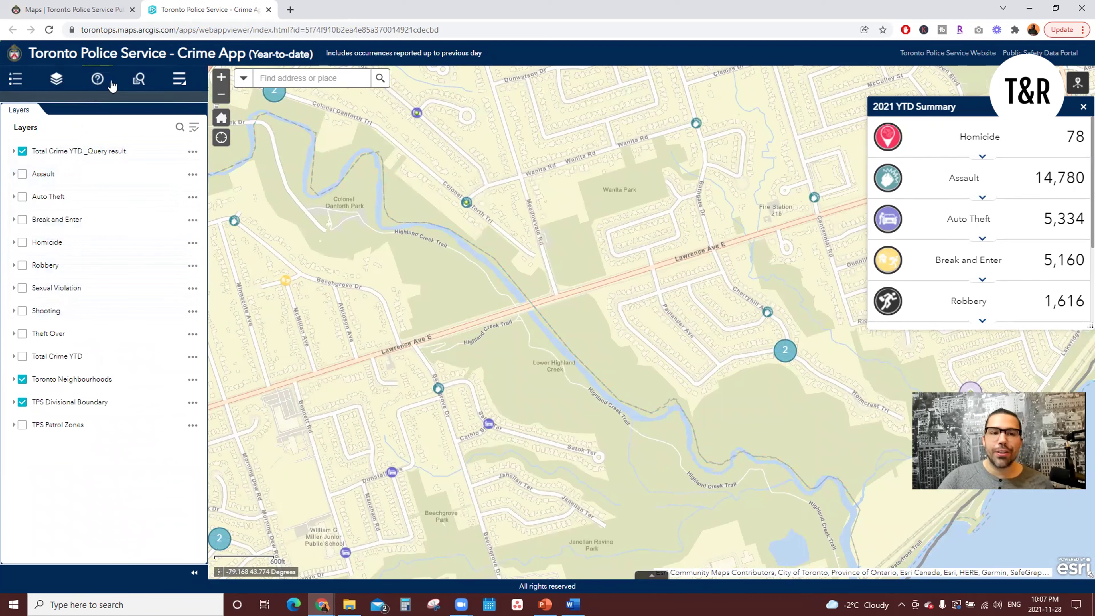
left_click(139, 80)
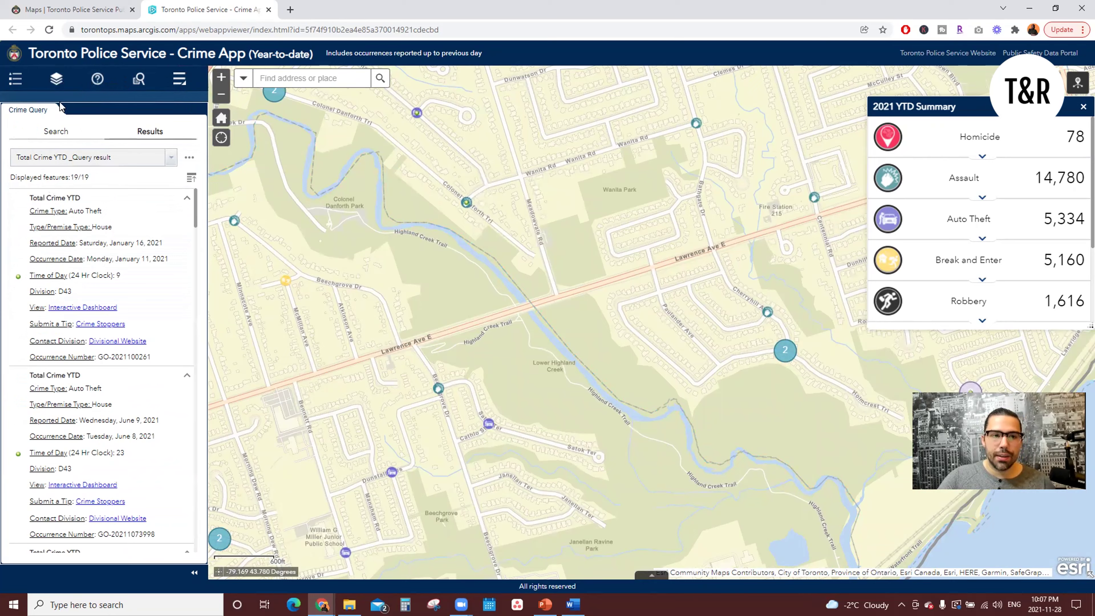
left_click(88, 6)
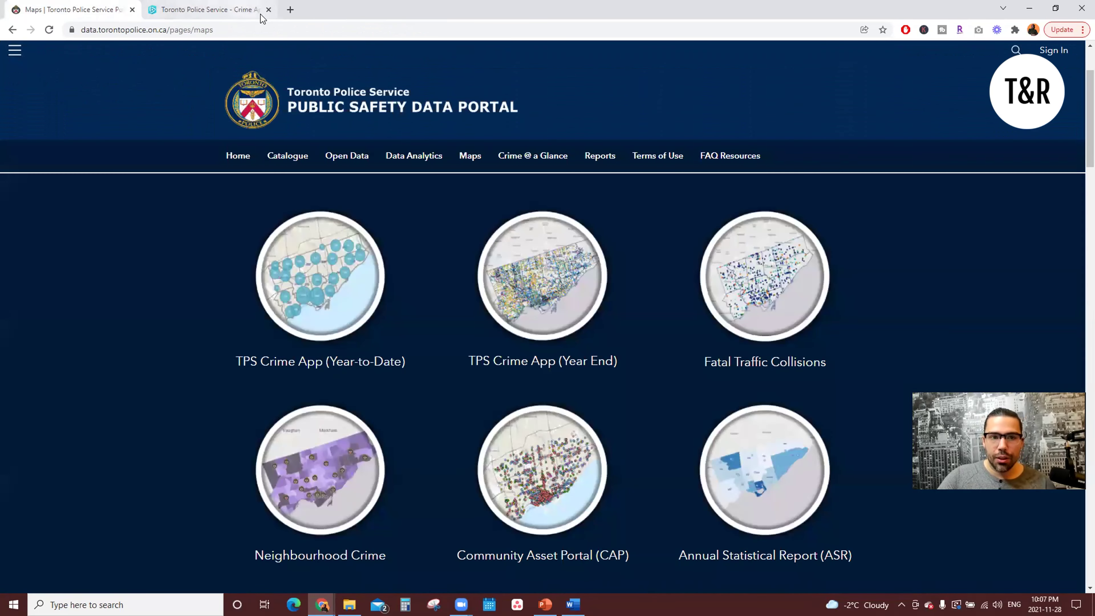
Close the Year-to-Date app, launch TPS Crime App (Year End) and accept its terms and conditions
left_click(270, 16)
left_click(269, 10)
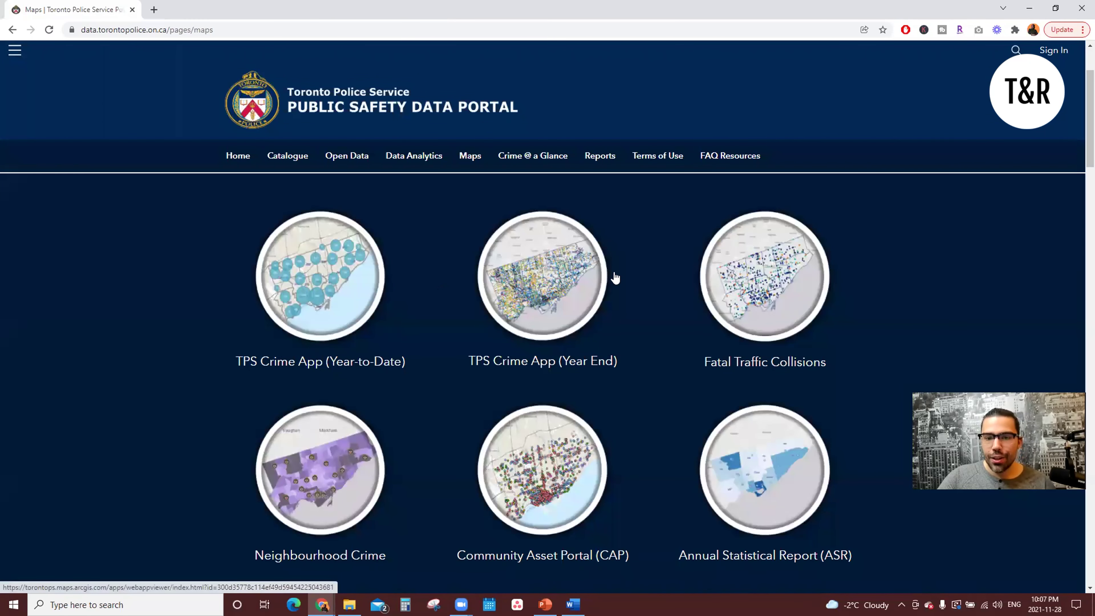
left_click(544, 274)
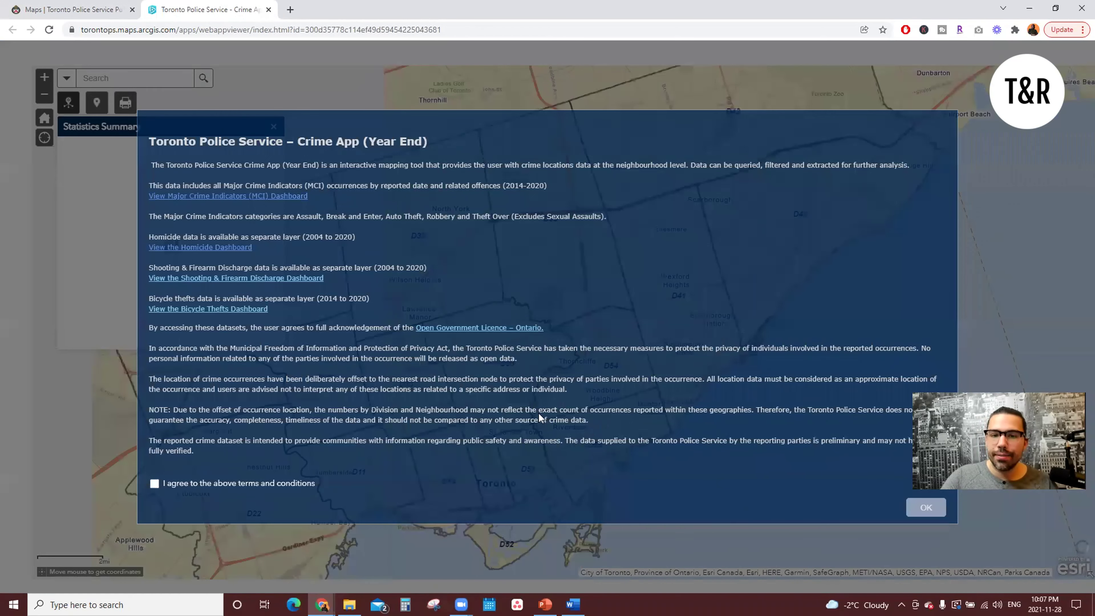
left_click(238, 484)
left_click(925, 509)
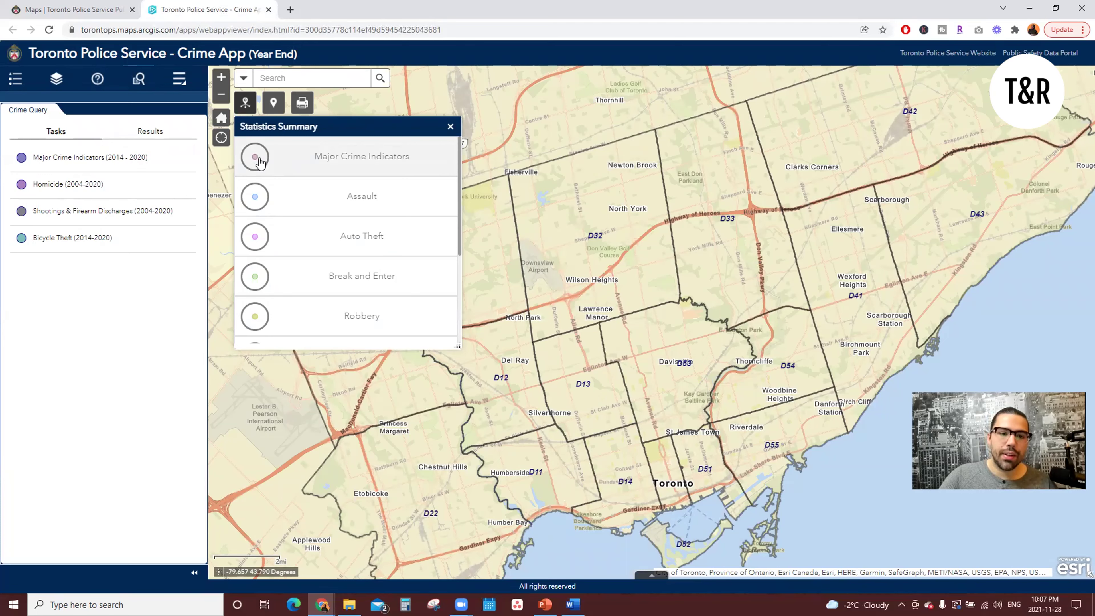
Plot year-end Assault points and zoom the map into Scarborough, showing 1,783 assaults
left_click(256, 199)
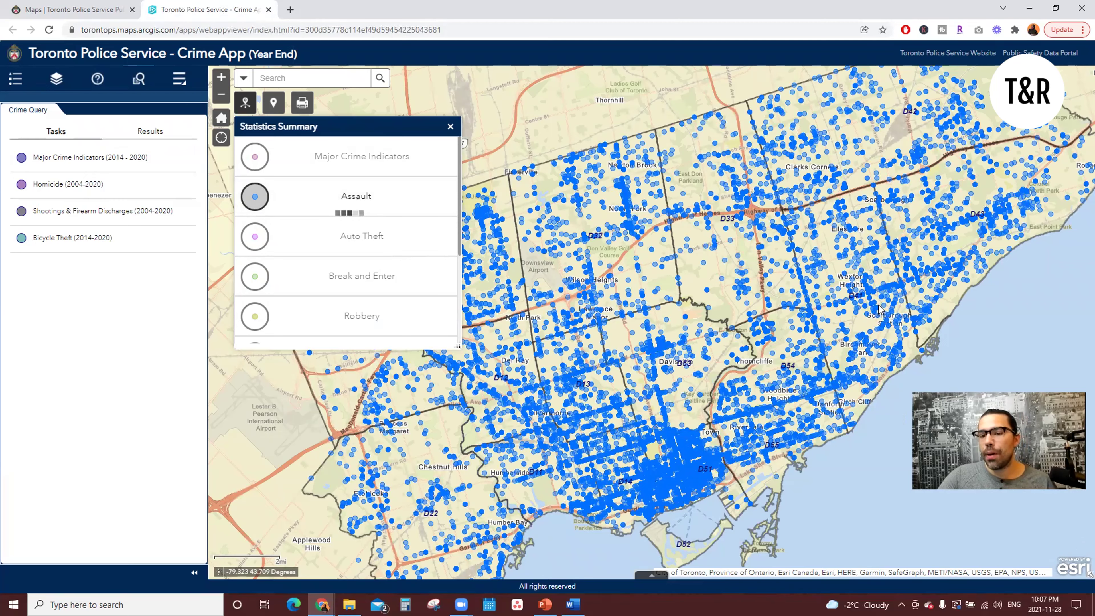
scroll(919, 303, "up", 1)
scroll(920, 301, "up", 1)
left_click_drag(776, 257, 612, 327)
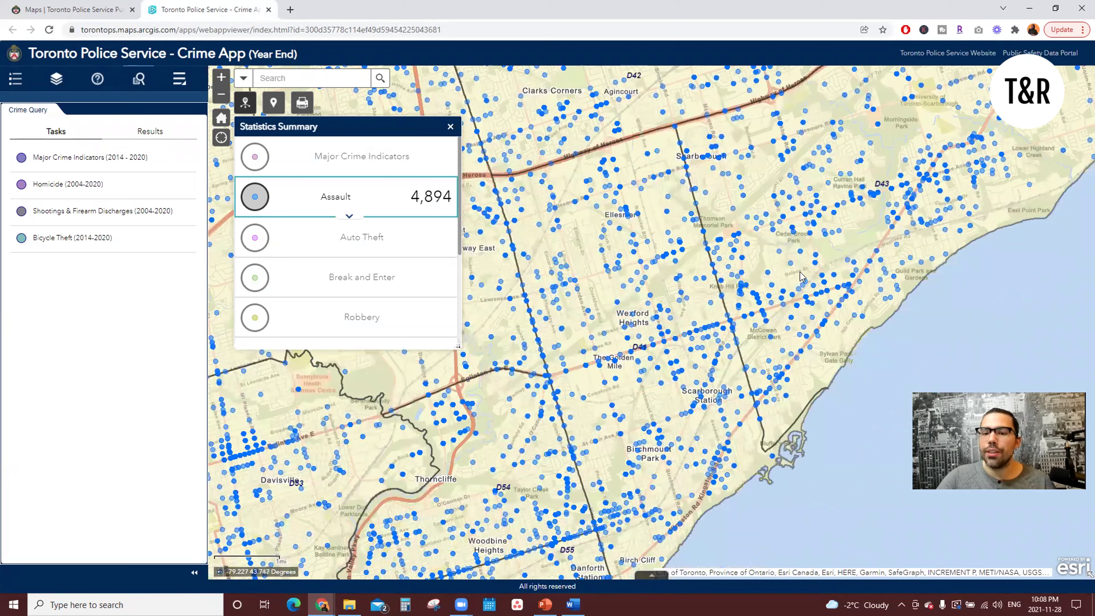
scroll(809, 281, "up", 1)
scroll(838, 279, "up", 1)
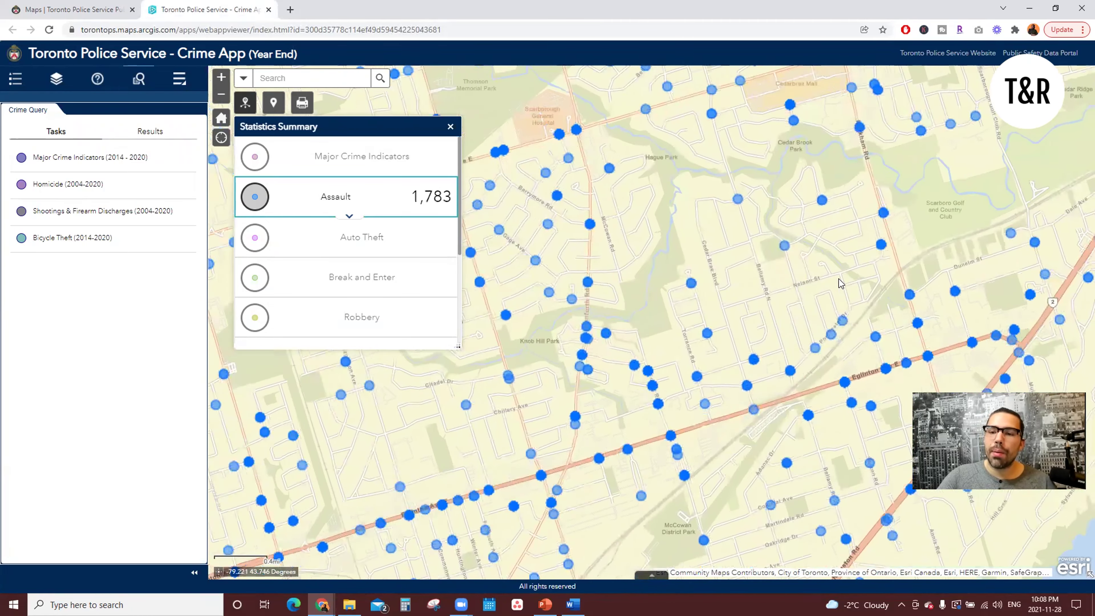